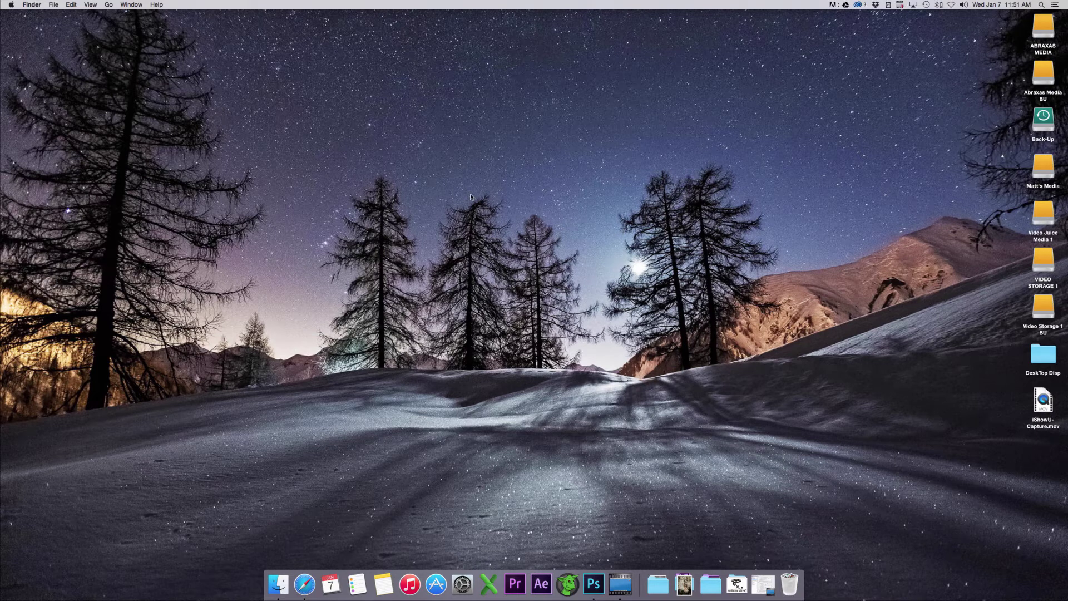
- Launch FaceTime from a Spotlight search for 'facetime' and move its window left
key("super+space")
type("fa")
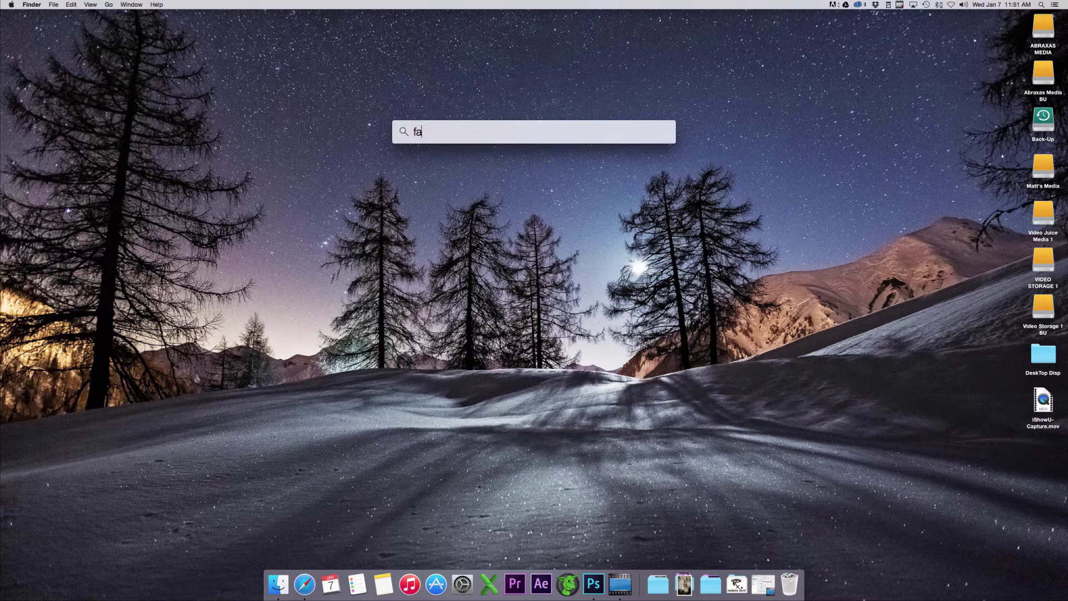
type("ce")
type("e")
key("Return")
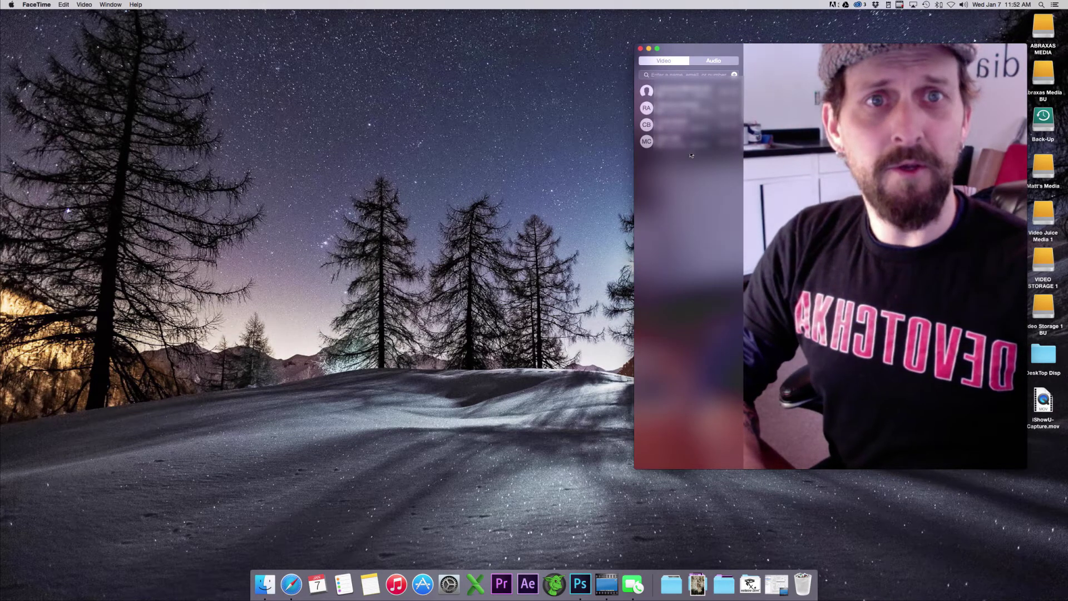
left_click_drag(700, 51, 355, 49)
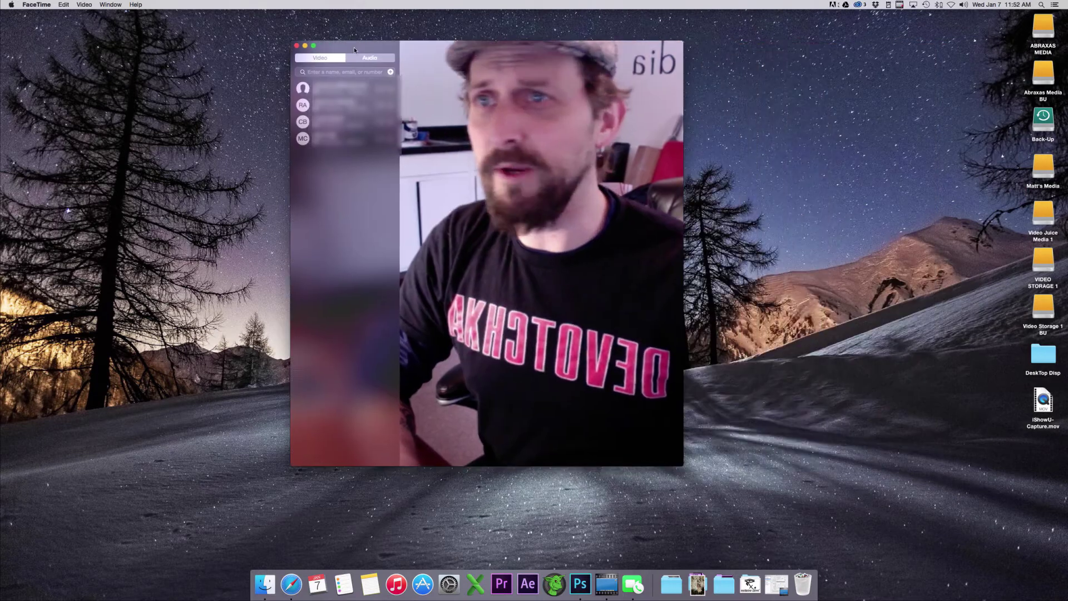
- In FaceTime Preferences, leave 'iPhone Cellular Calls' unchecked, then close the Preferences window
left_click(37, 4)
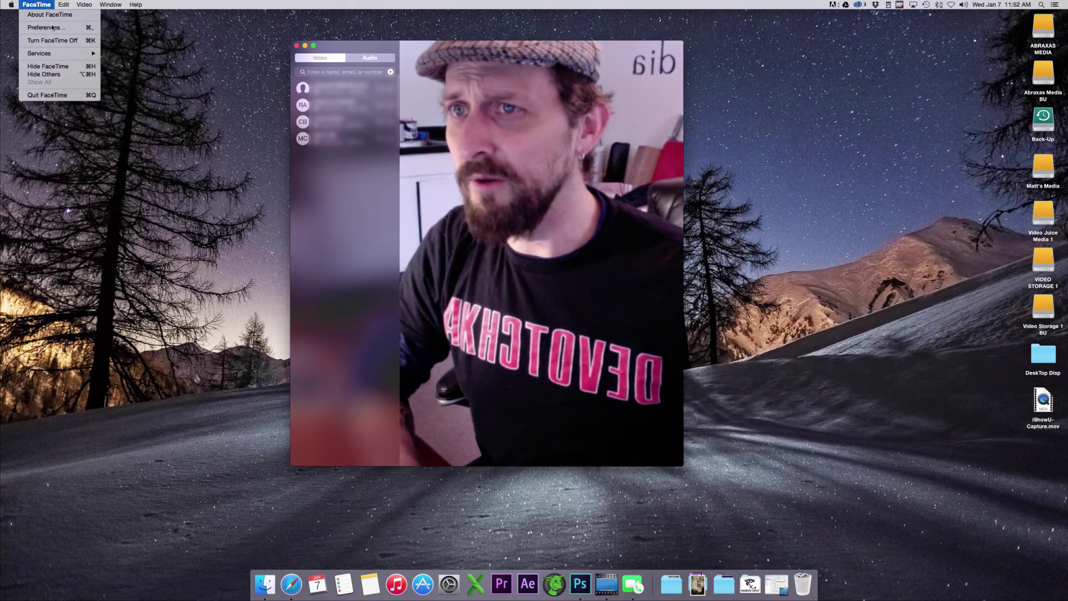
left_click(46, 26)
left_click_drag(286, 236, 422, 68)
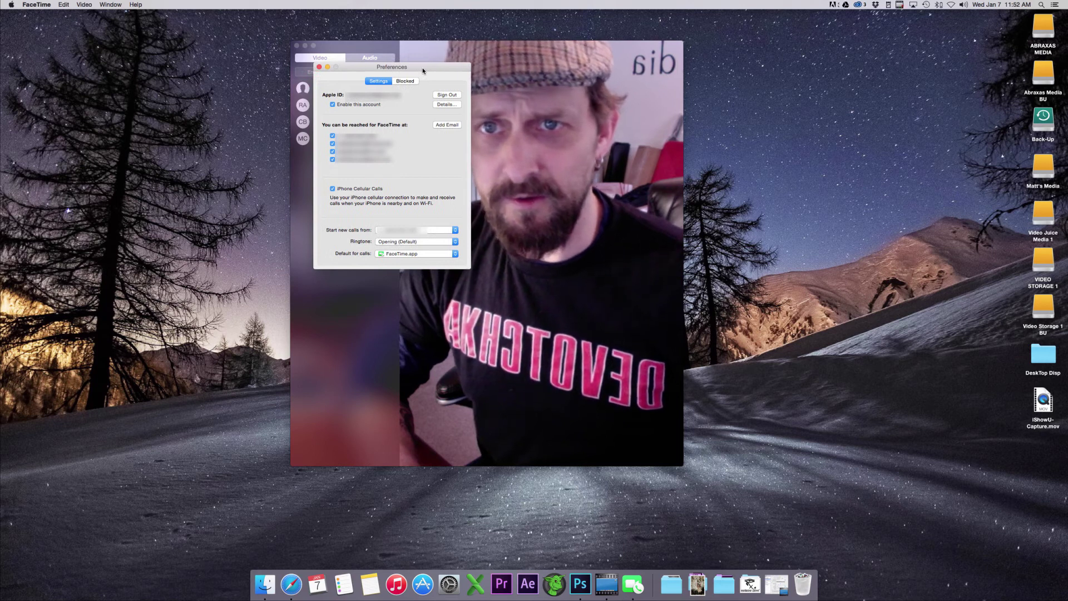
left_click(332, 189)
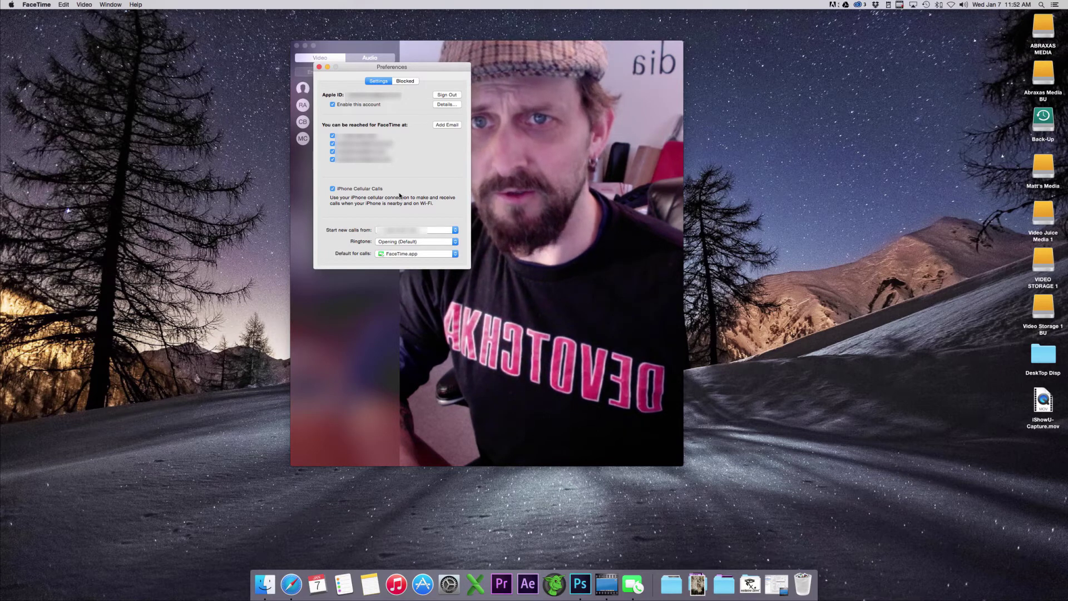
left_click(333, 189)
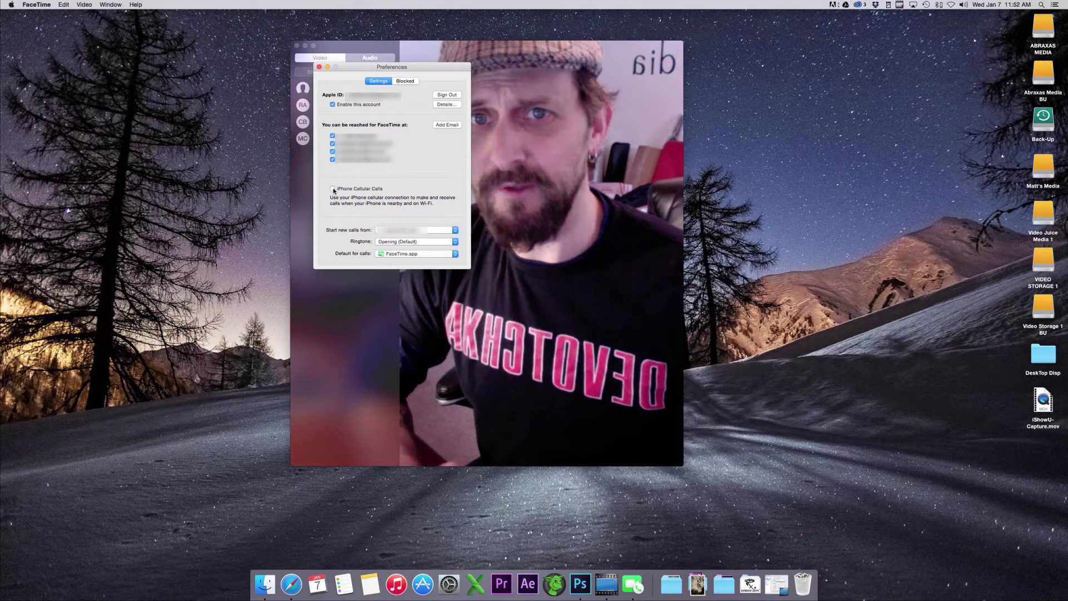
left_click(319, 66)
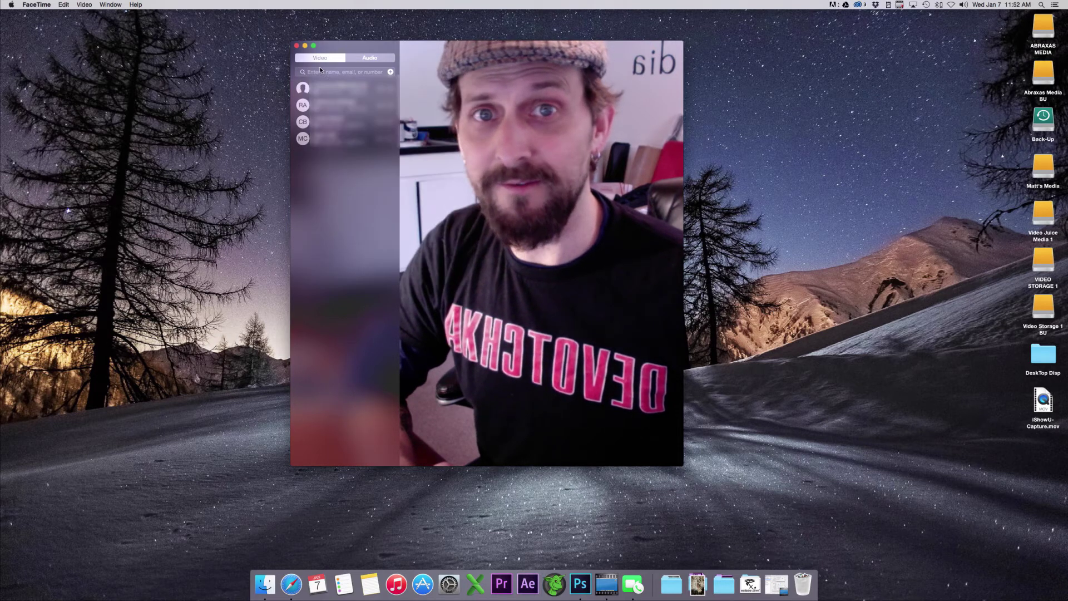